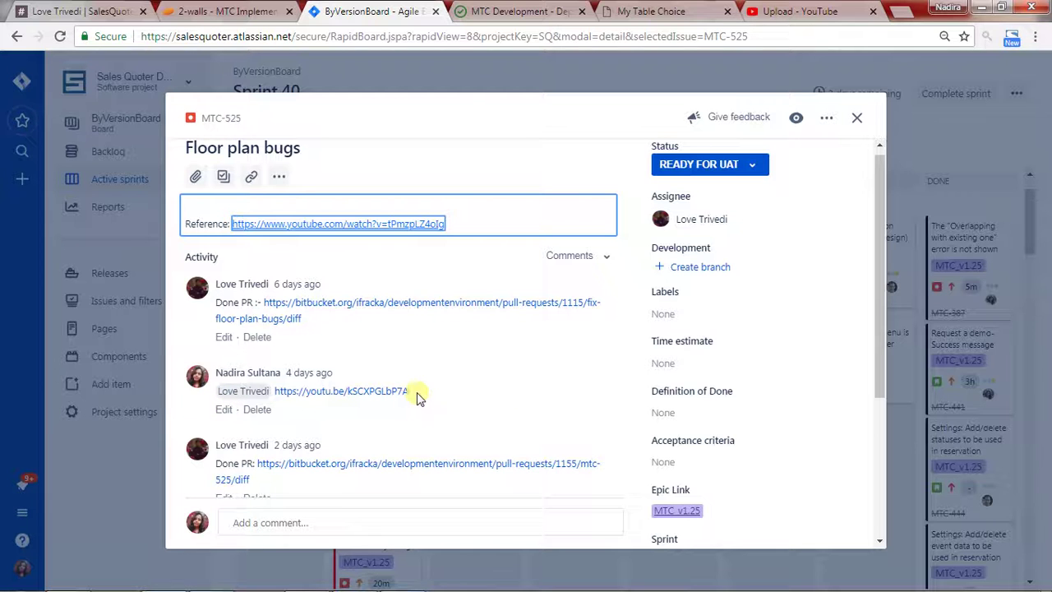
Switch from the "Floor plan bugs" ticket to the My Table Choice manager and open its Tables page
scroll(423, 376, "down", 1)
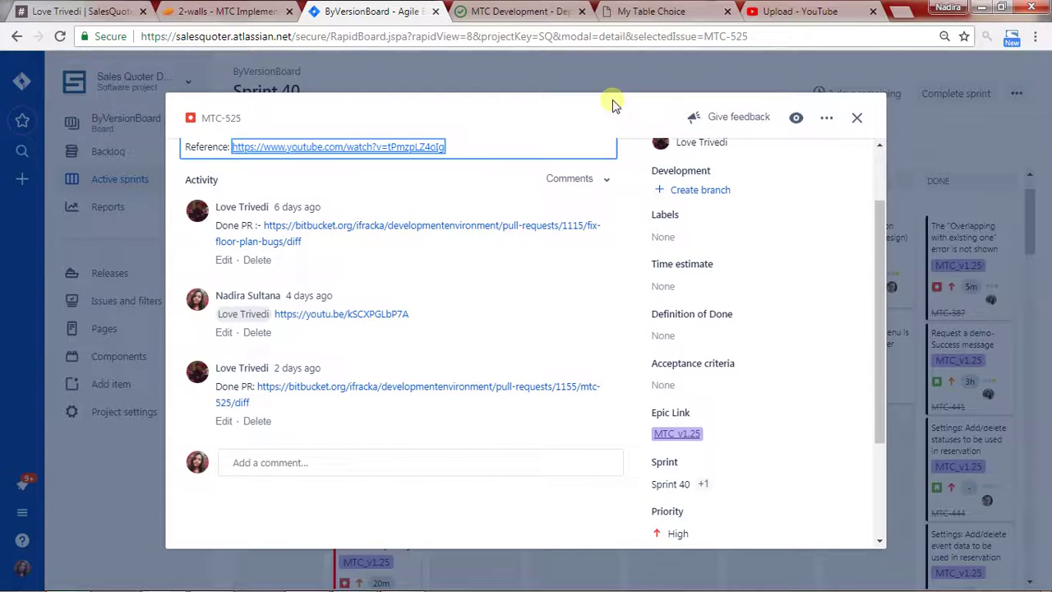
left_click(802, 12)
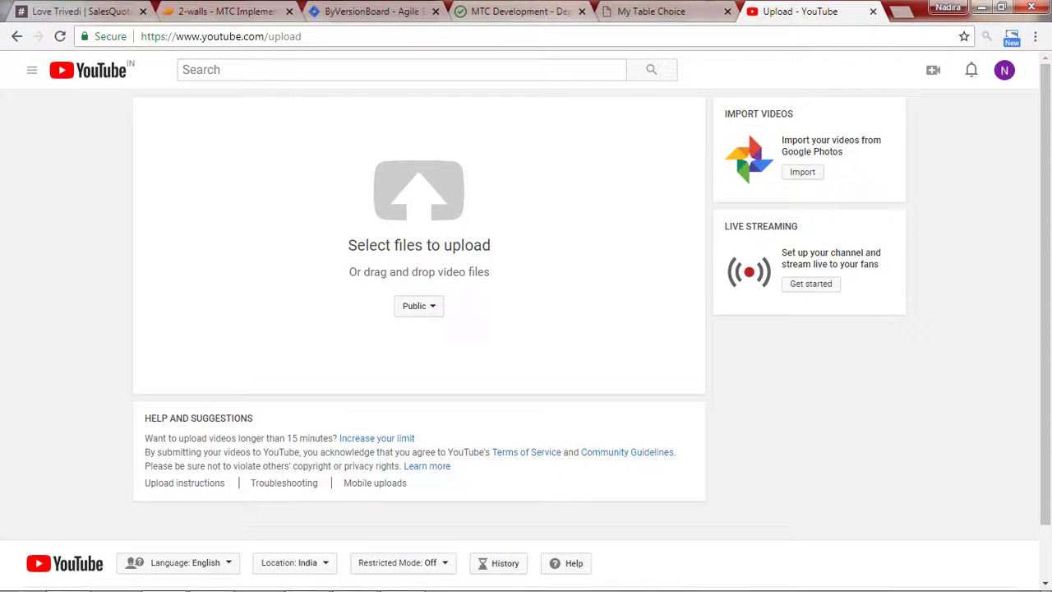
left_click(663, 13)
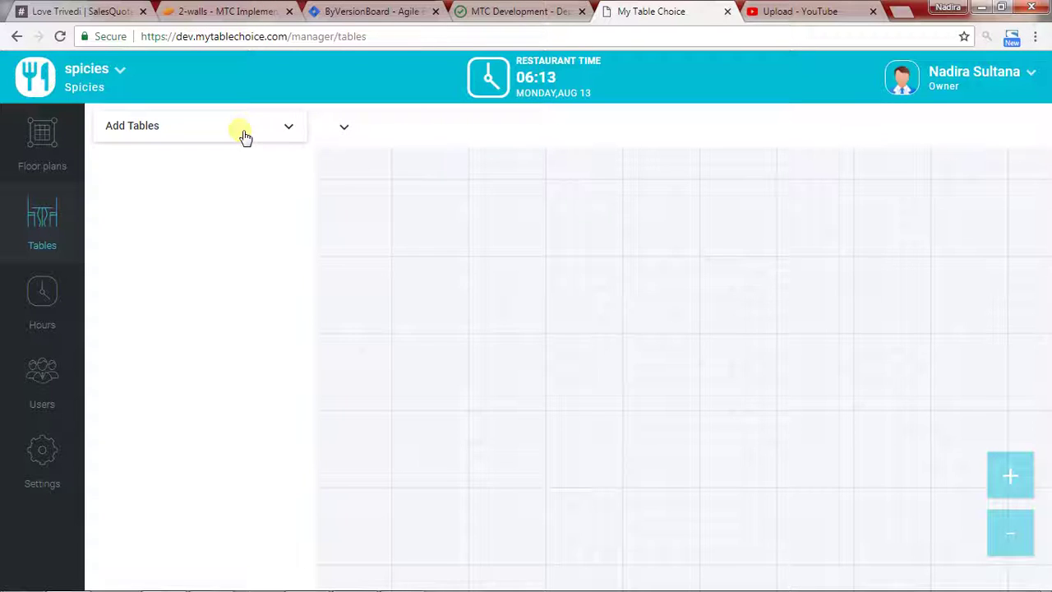
left_click(58, 164)
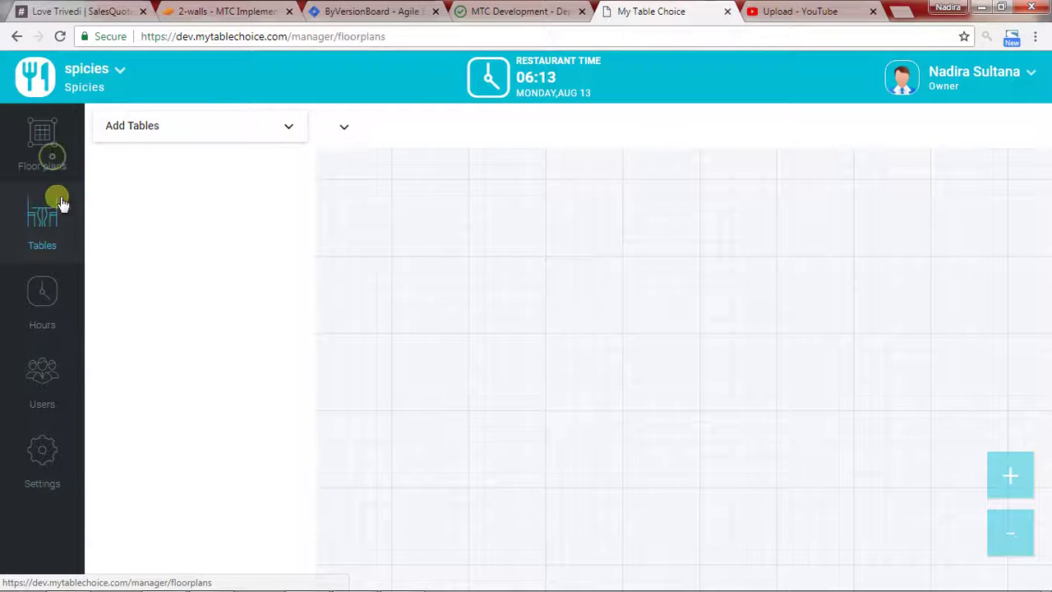
left_click(54, 230)
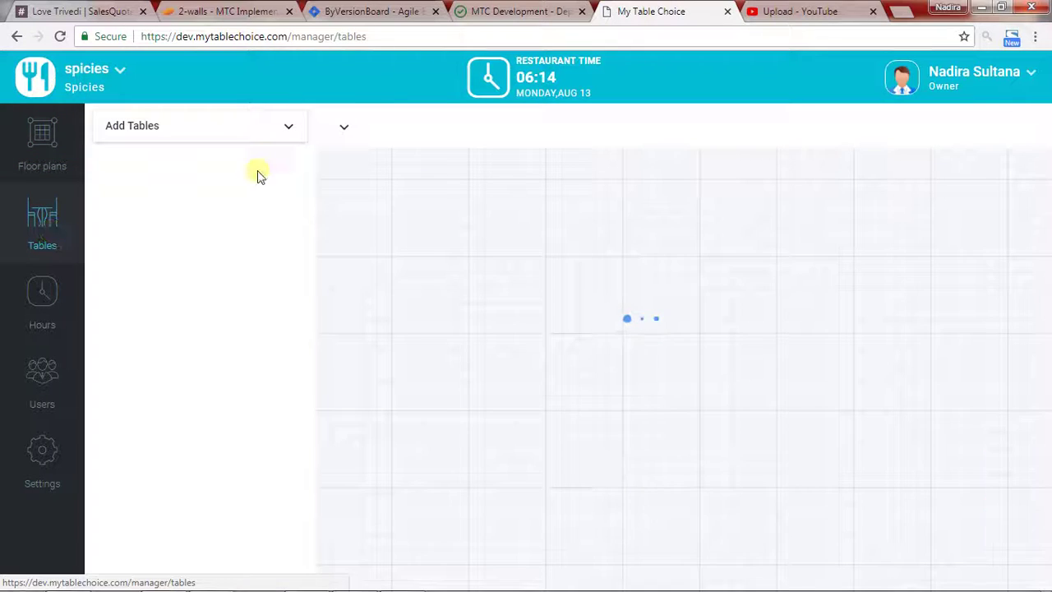
Check the floor plan selector on the Tables page by expanding and collapsing its list several times
left_click(345, 131)
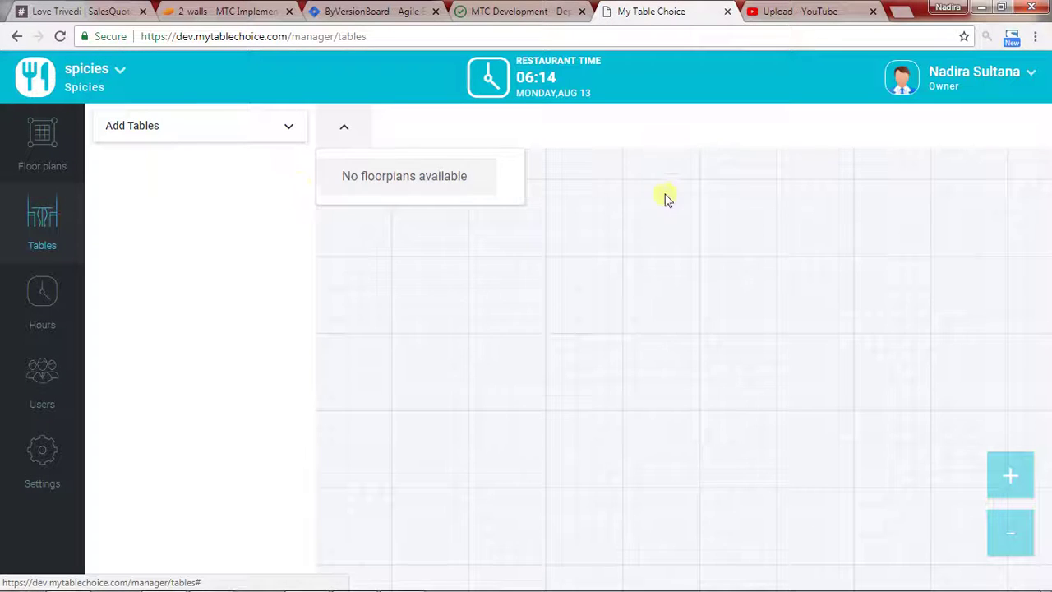
left_click(353, 132)
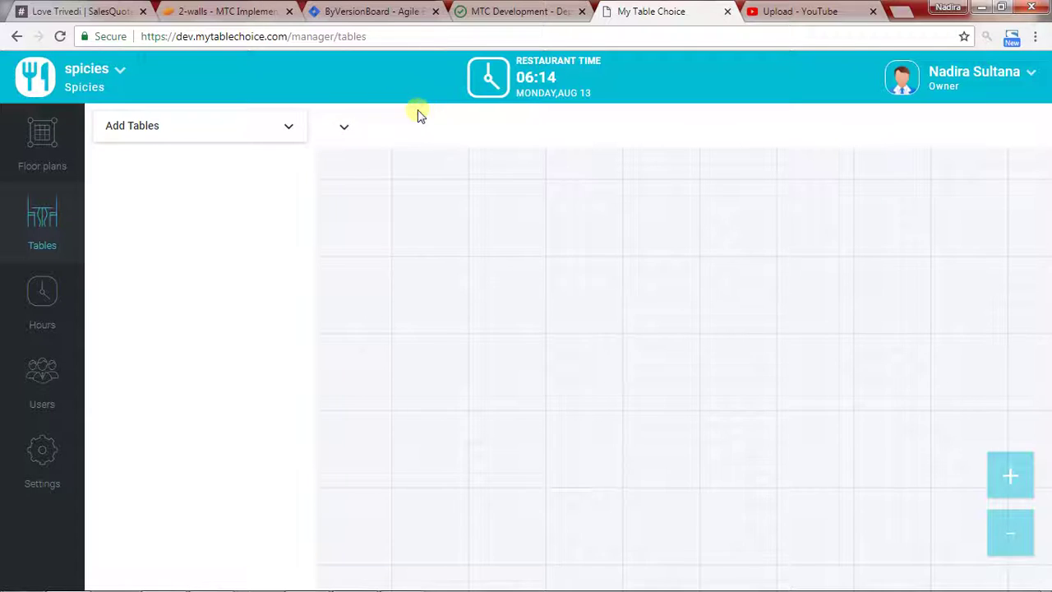
left_click(345, 130)
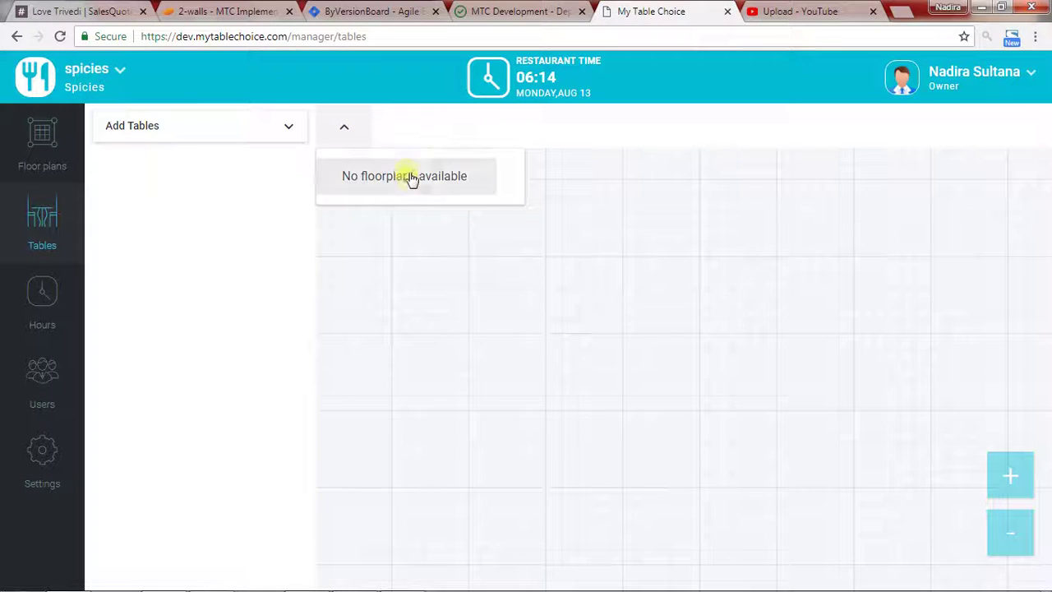
left_click(355, 134)
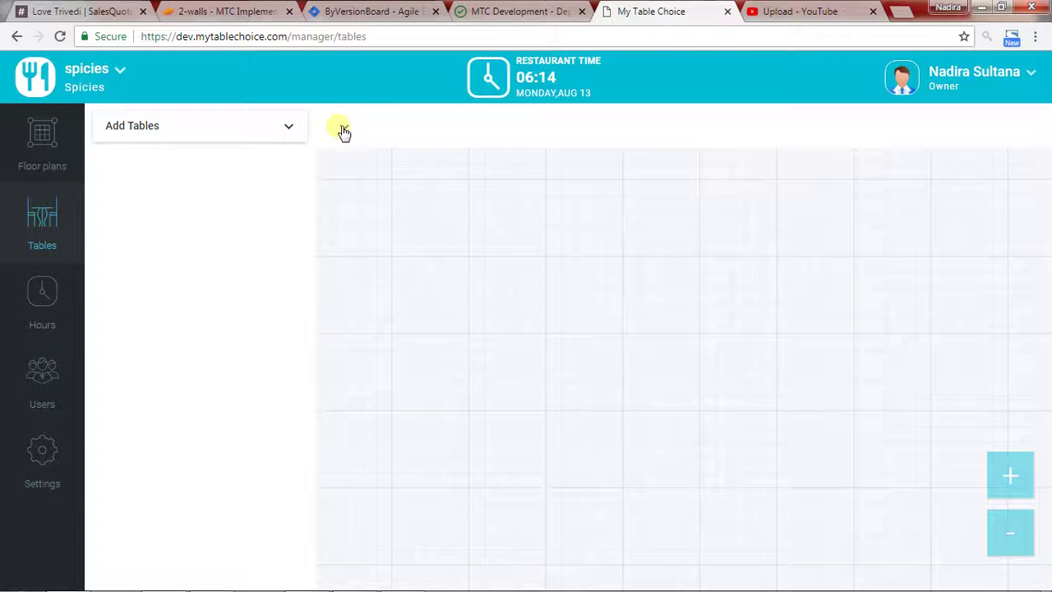
left_click(355, 134)
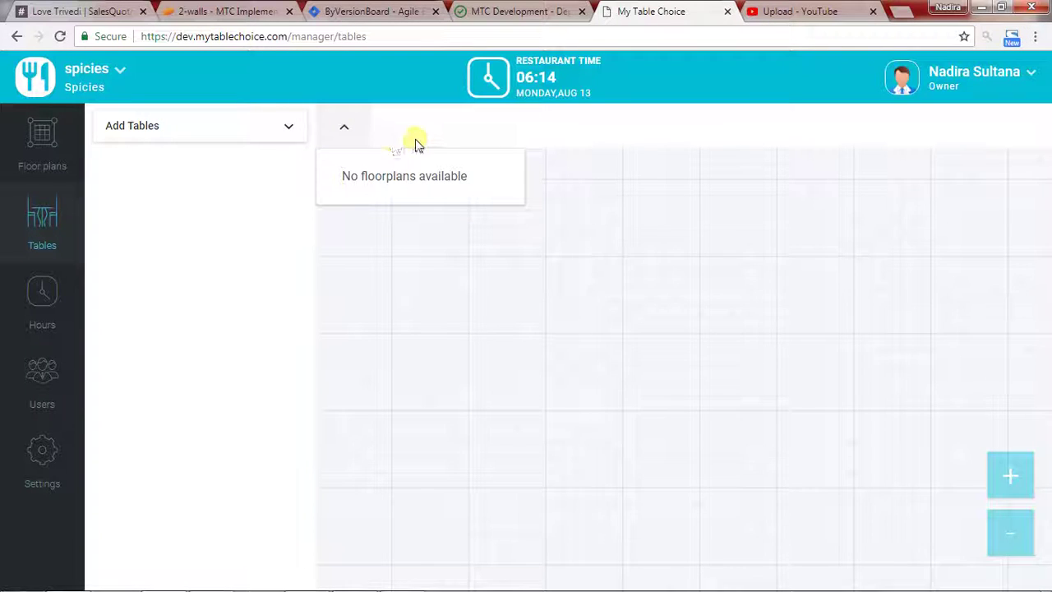
left_click(350, 137)
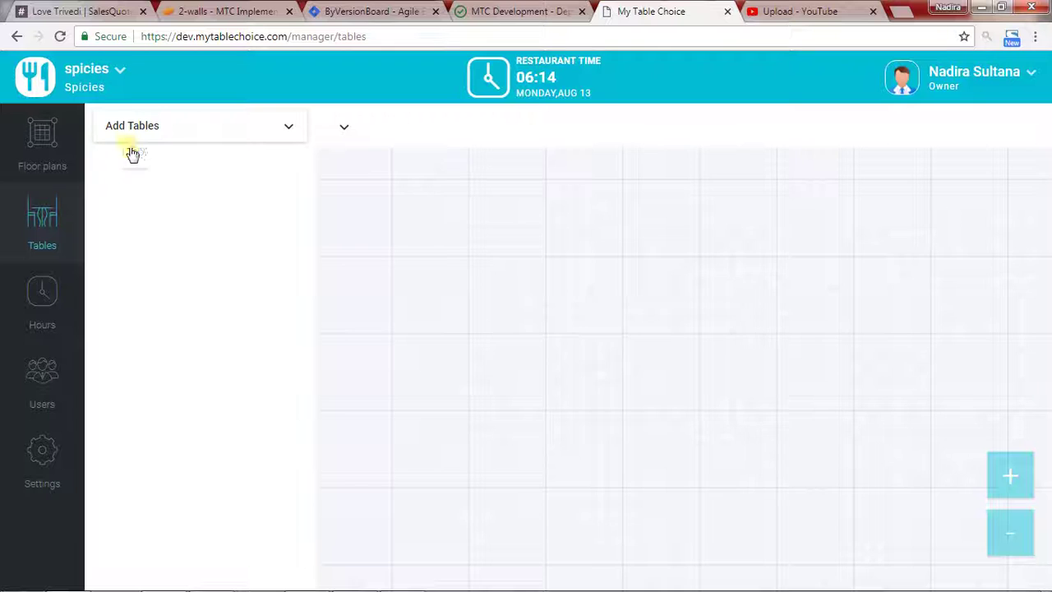
left_click(344, 133)
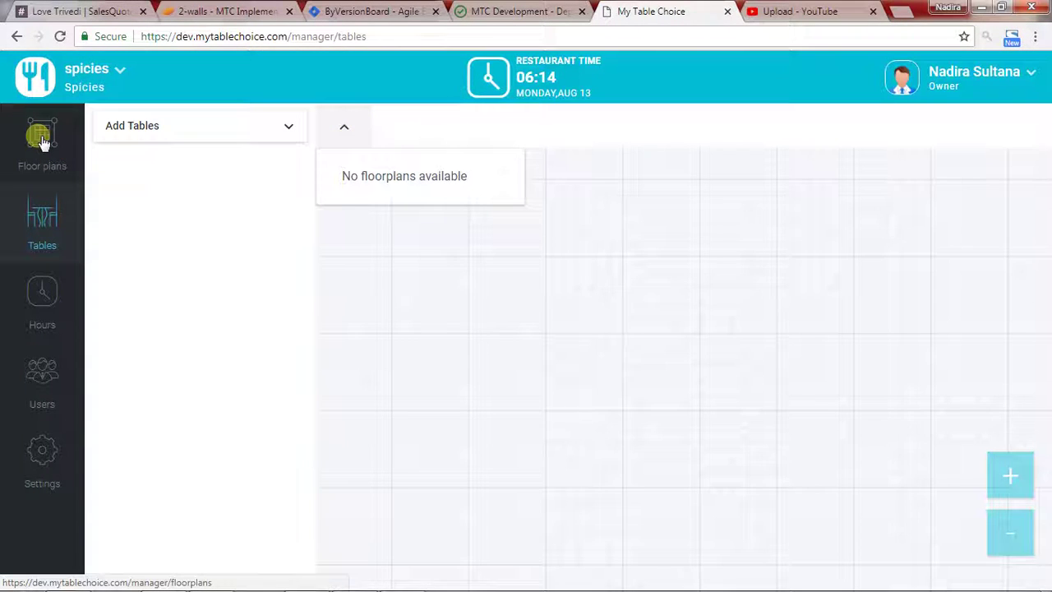
left_click(366, 132)
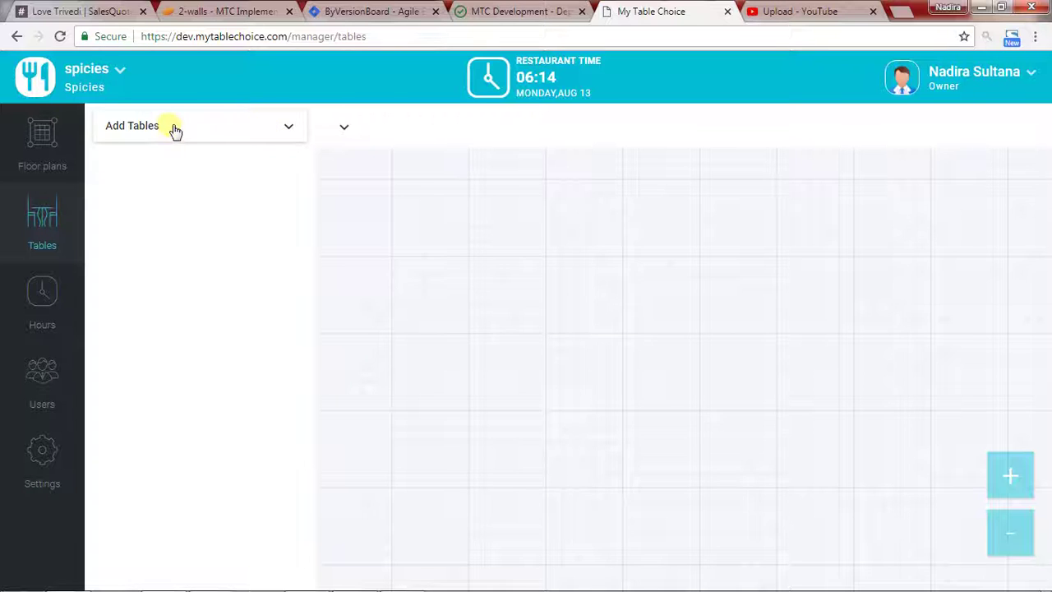
Try to place a small rectangular table and a large round table on the canvas without any floor plan
left_click(284, 133)
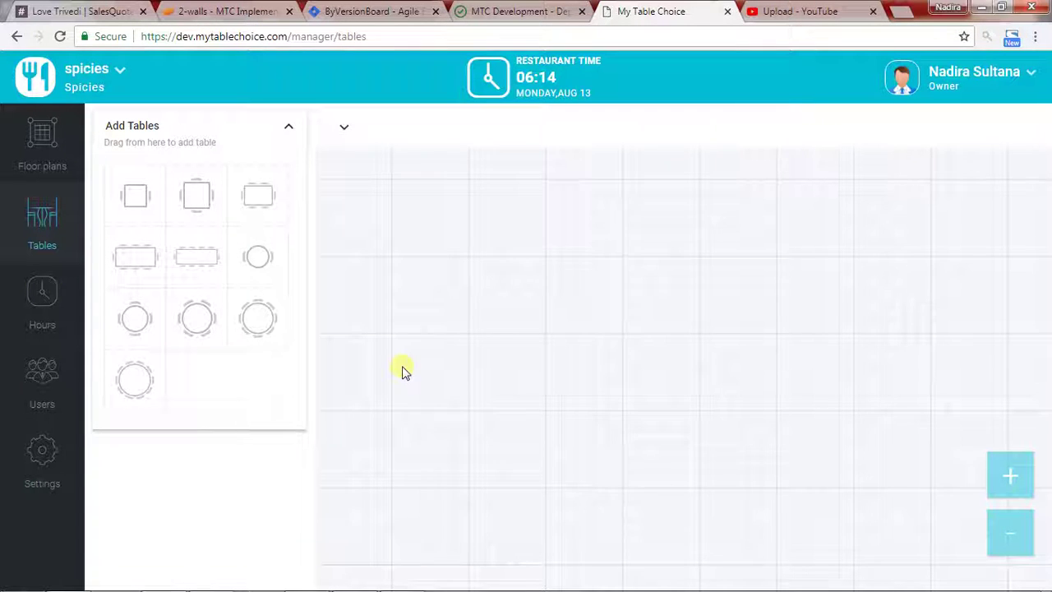
left_click(45, 212)
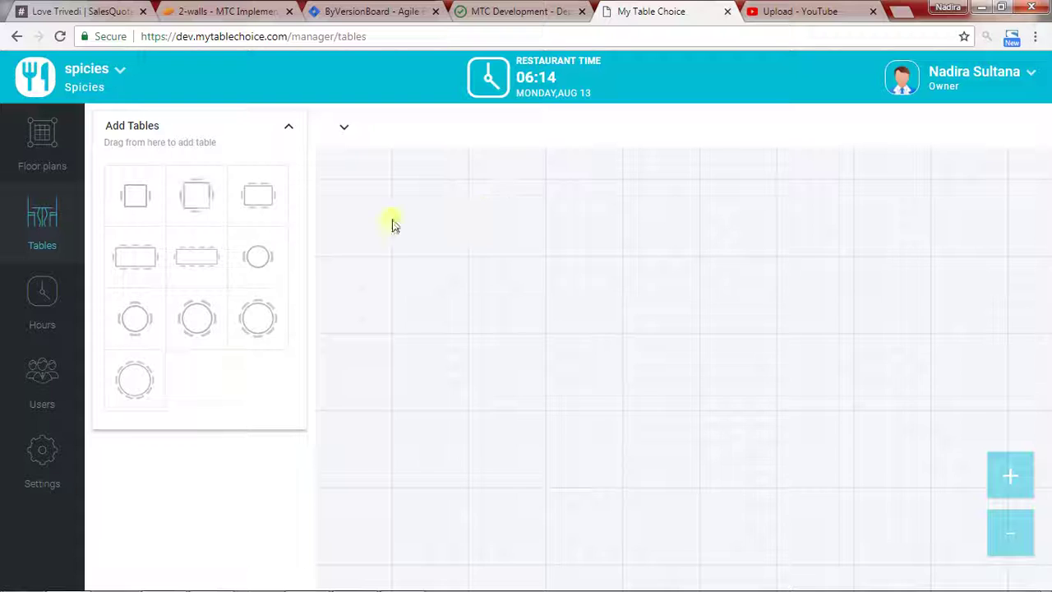
left_click_drag(249, 203, 559, 212)
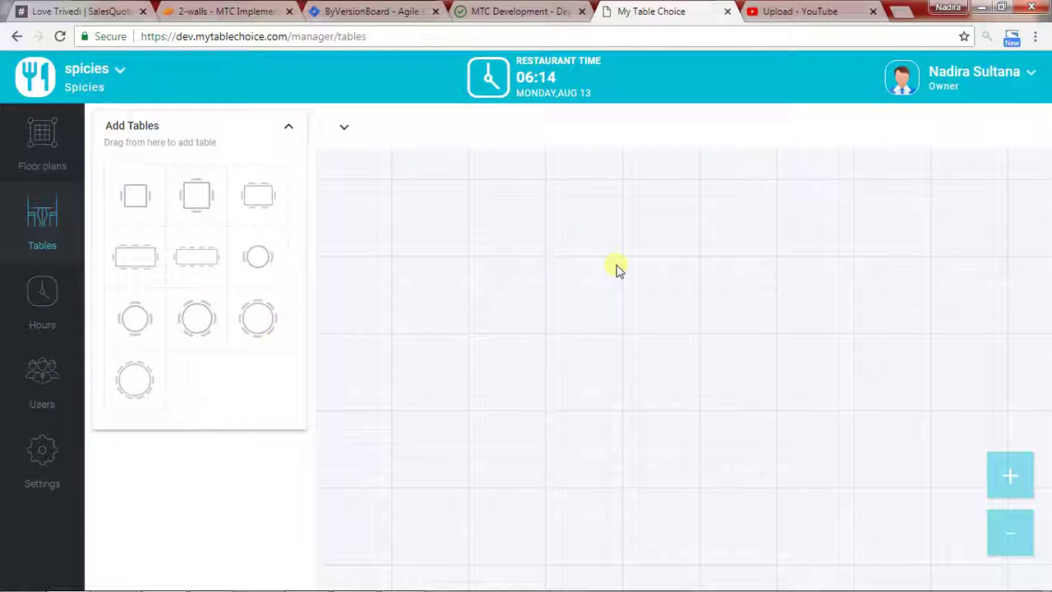
left_click_drag(278, 321, 567, 230)
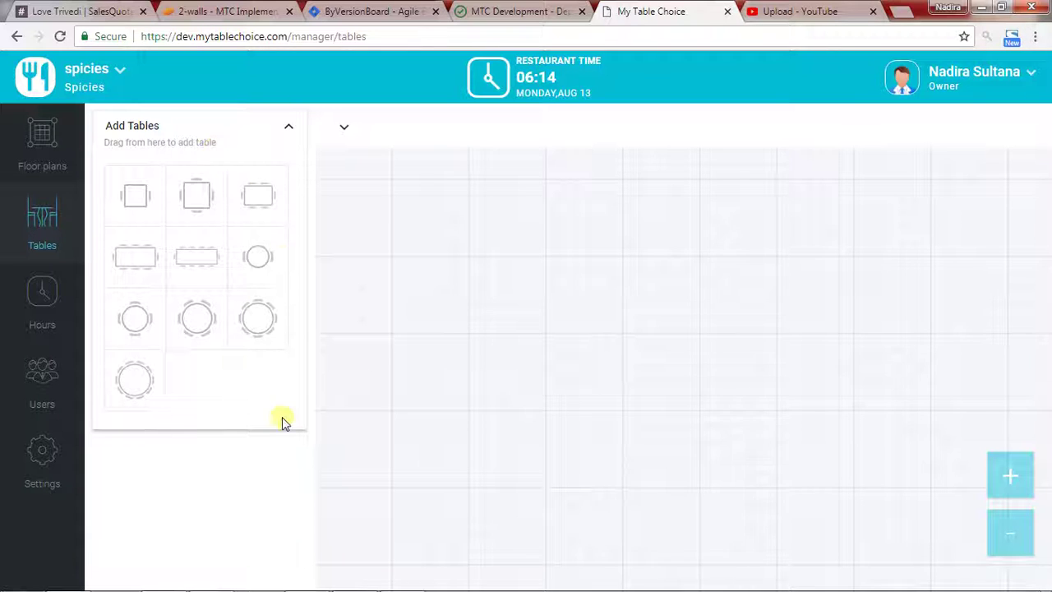
left_click(279, 128)
Add a new floor plan titled "Main" to the restaurant
left_click(43, 134)
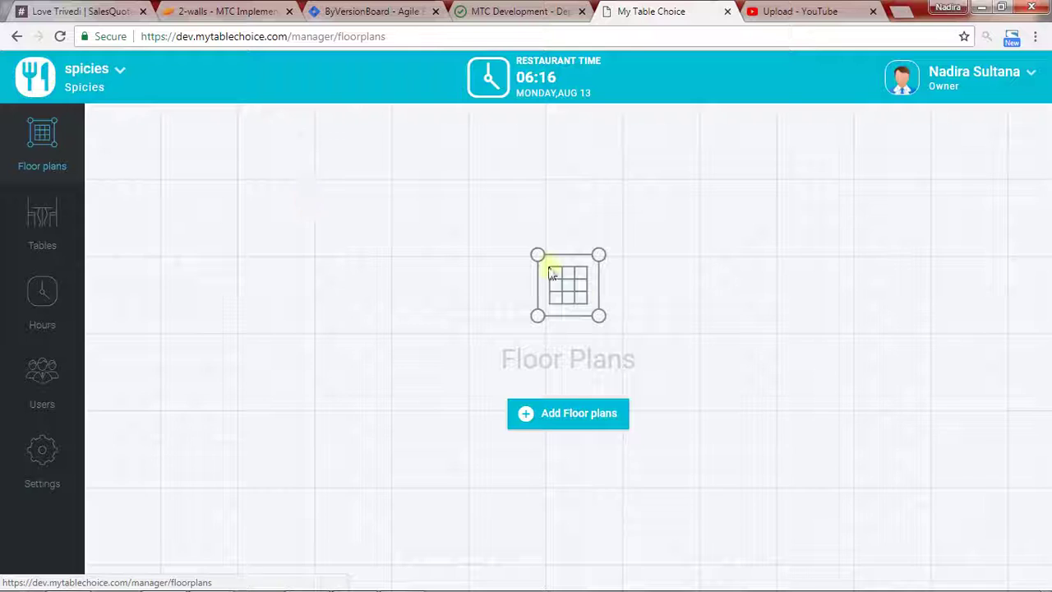
left_click(583, 420)
left_click(443, 302)
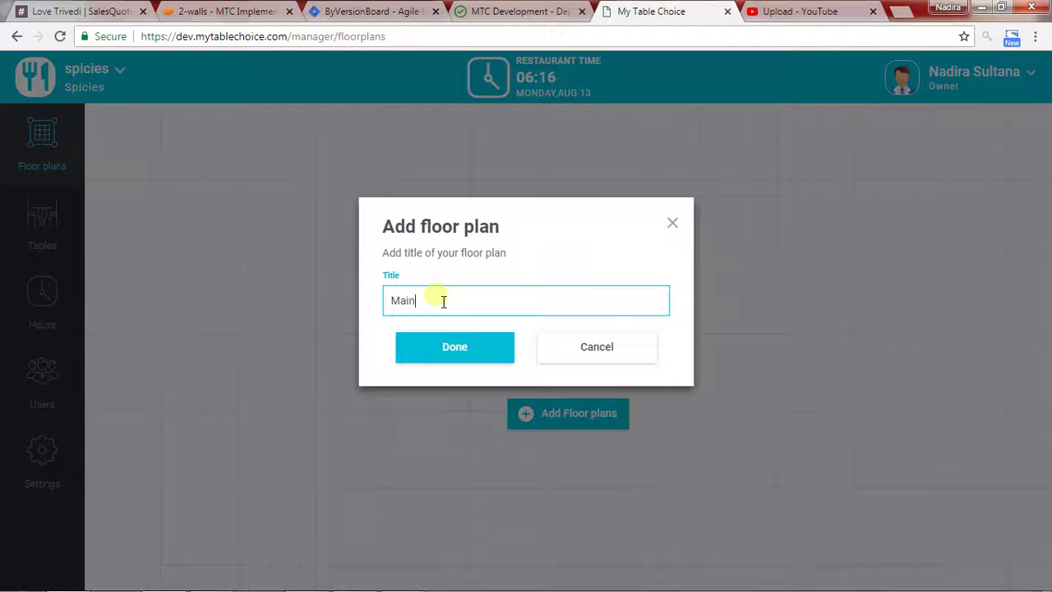
left_click(471, 361)
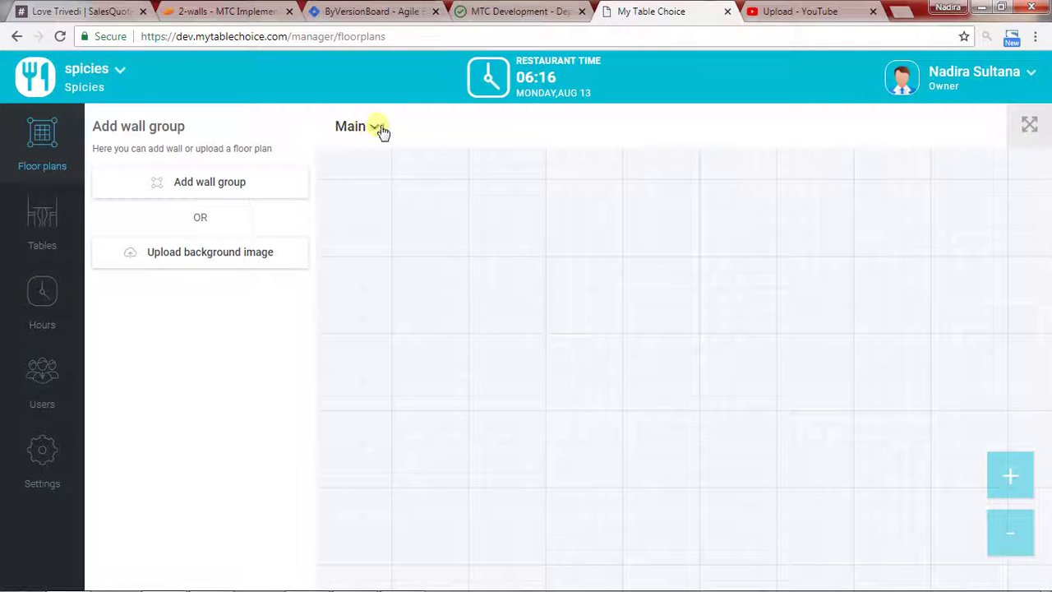
Check the floor plan list on both the Floor plans and Tables pages, and view the available table shapes
left_click(375, 126)
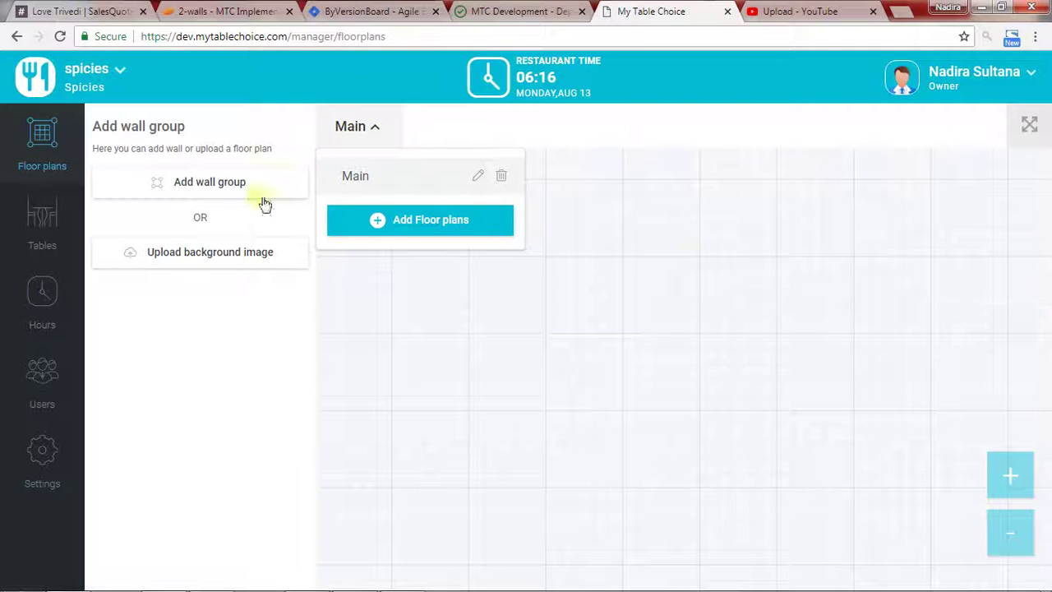
left_click(56, 197)
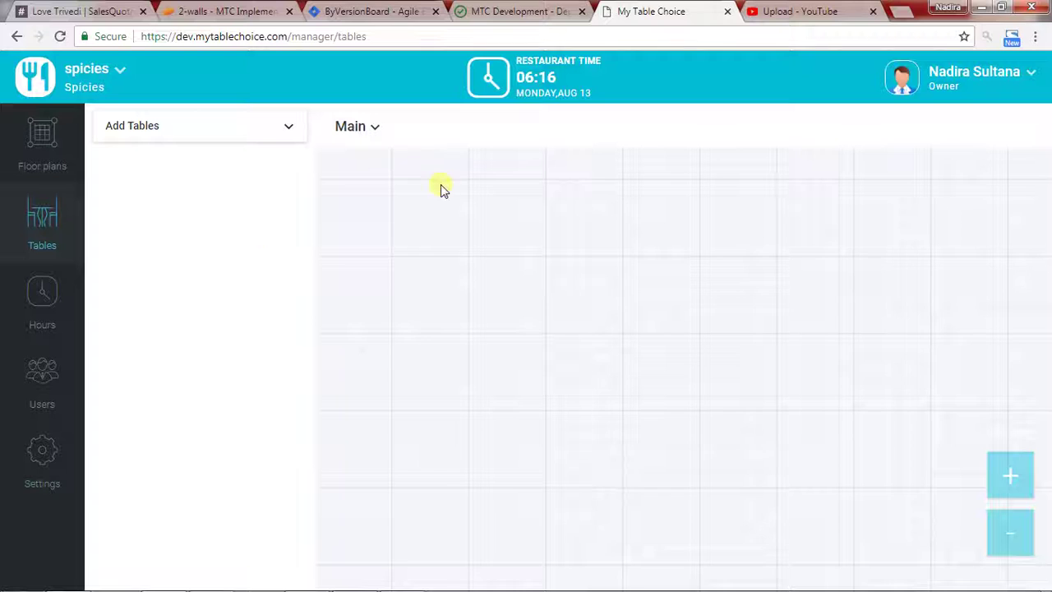
left_click(376, 132)
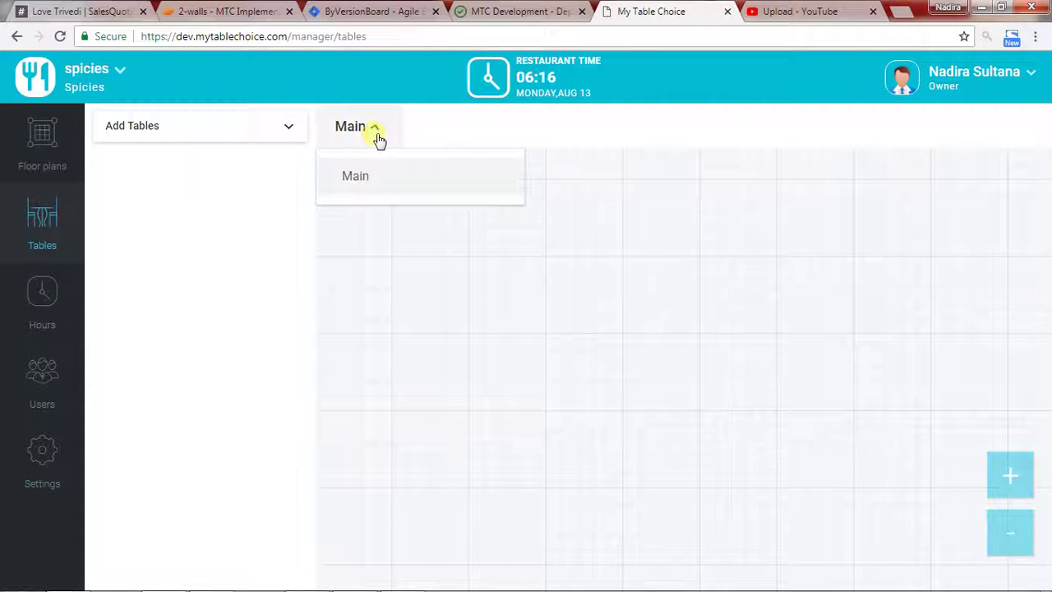
left_click(255, 129)
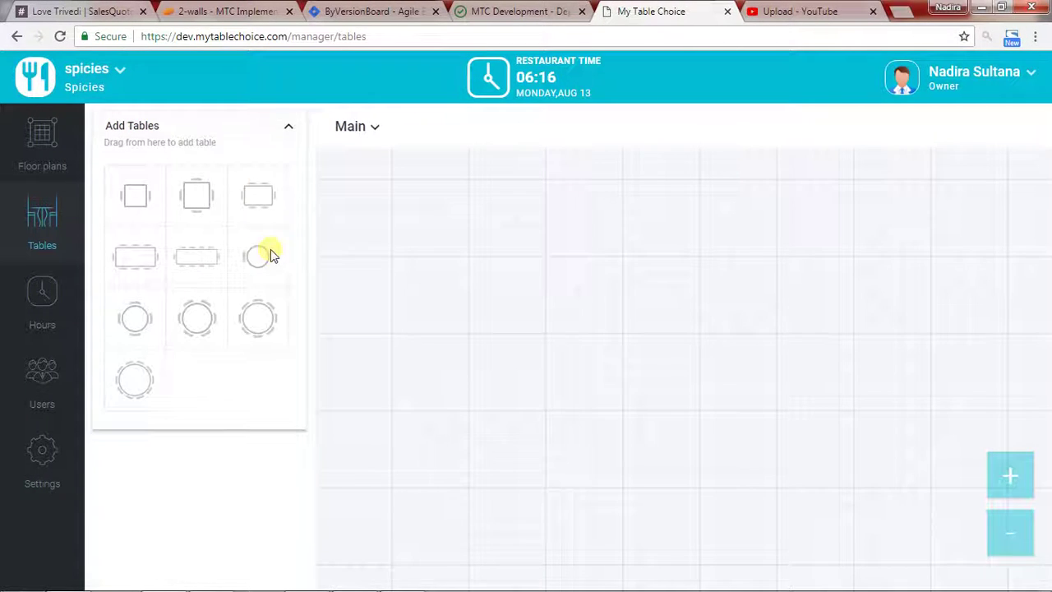
Add a wall group to the Main floor plan and move its corners outward to form a larger four-sided room
left_click(39, 134)
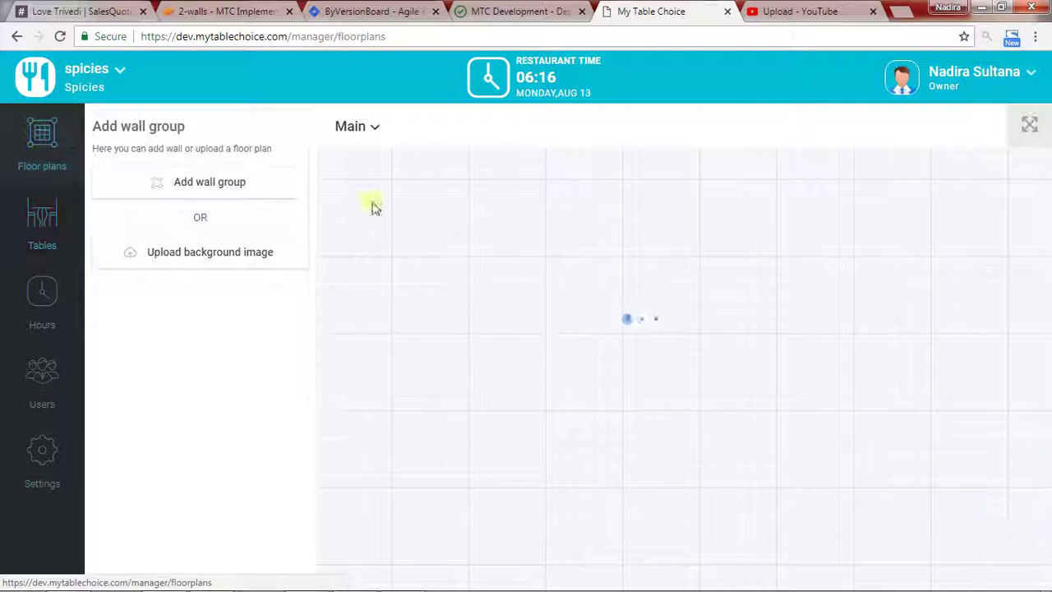
left_click(234, 181)
left_click_drag(416, 248, 600, 327)
left_click_drag(346, 256, 342, 342)
left_click_drag(416, 173, 573, 164)
left_click_drag(600, 329, 594, 398)
left_click_drag(340, 344, 346, 363)
Place one small rectangular table and two large round tables inside the room on the Main floor plan
left_click(40, 223)
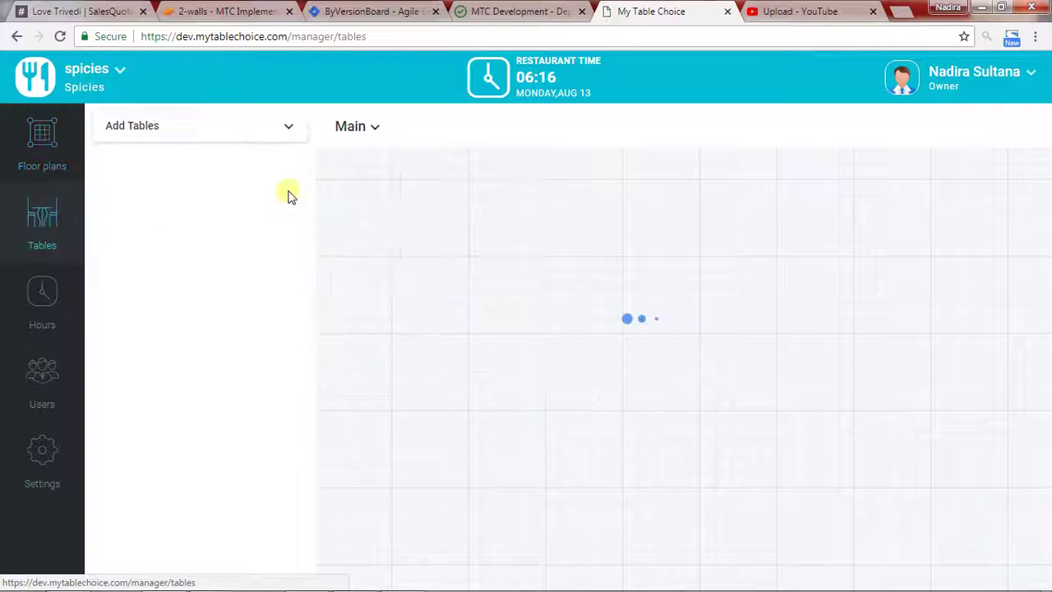
left_click(218, 131)
left_click_drag(258, 196, 414, 218)
left_click_drag(278, 344, 485, 237)
left_click_drag(265, 334, 429, 291)
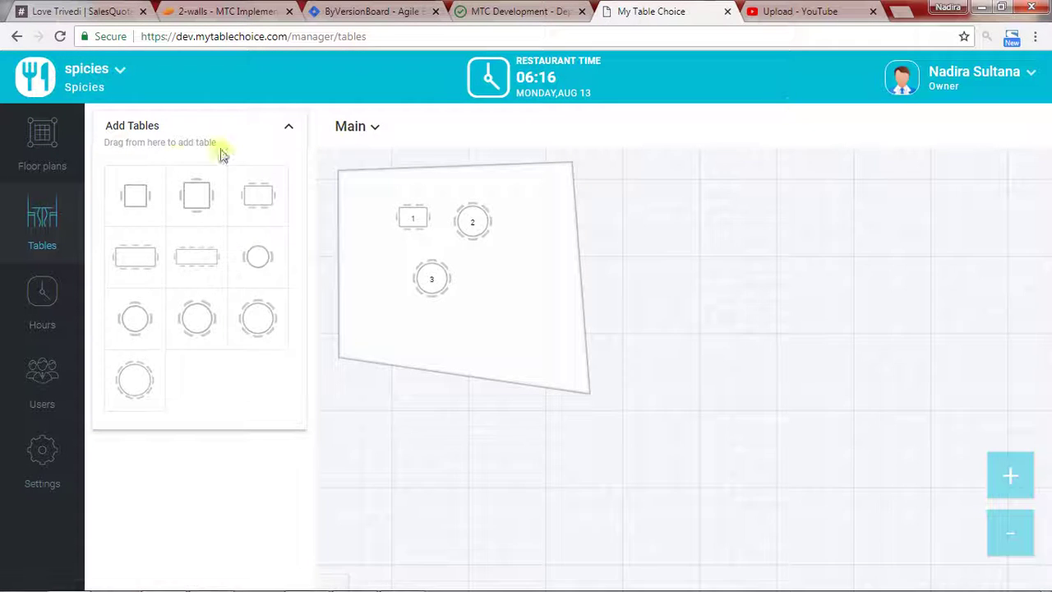
Return to the floor plan editor and move the room's upper-right corner slightly downward
left_click(41, 134)
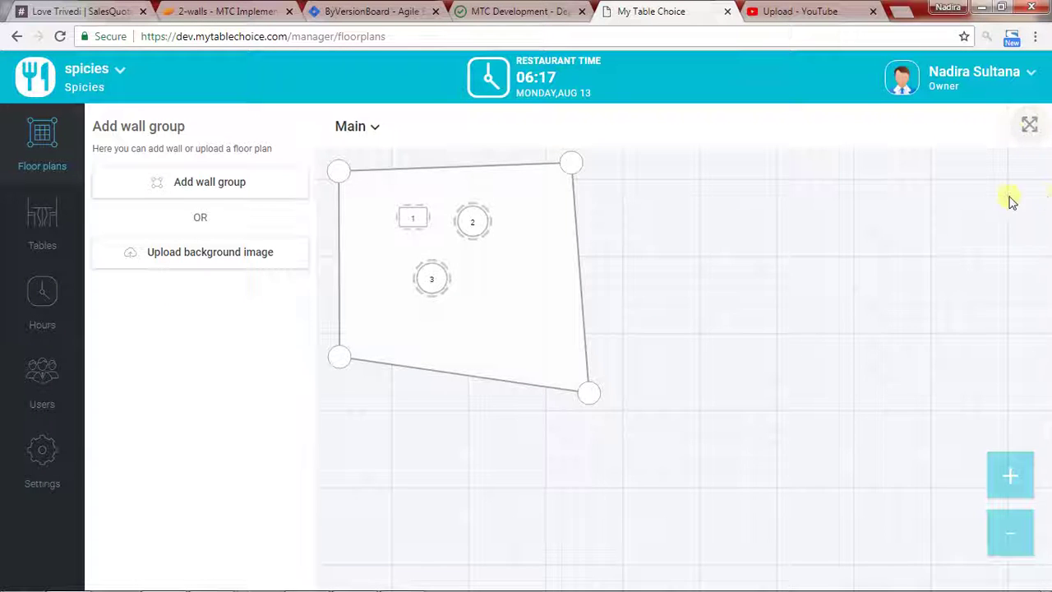
left_click_drag(572, 163, 579, 174)
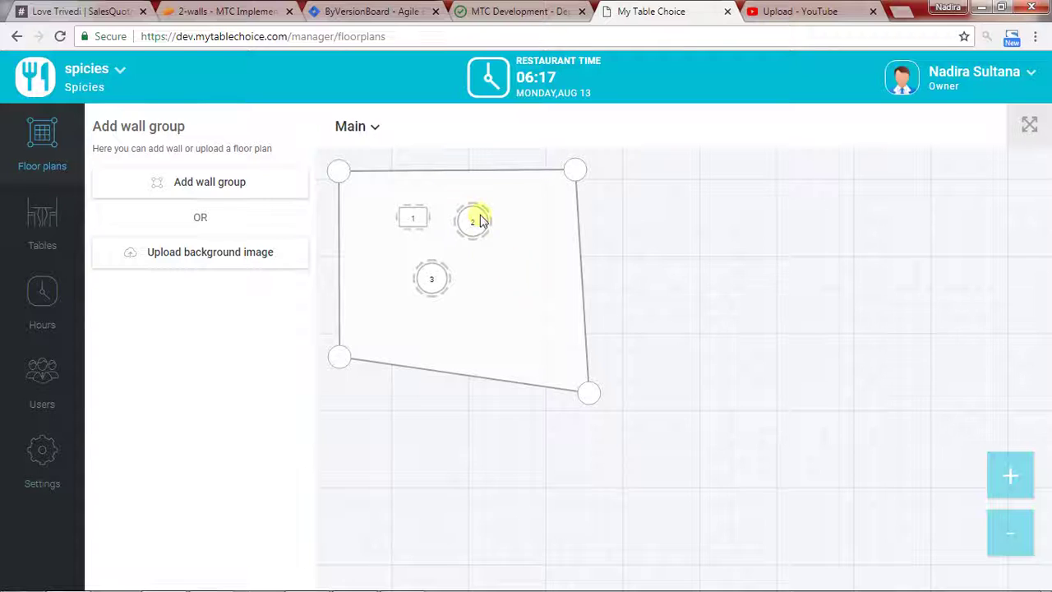
Test wall selection by selecting the room's upper, lower and right walls in turn and deselecting them on the empty canvas
left_click(521, 173)
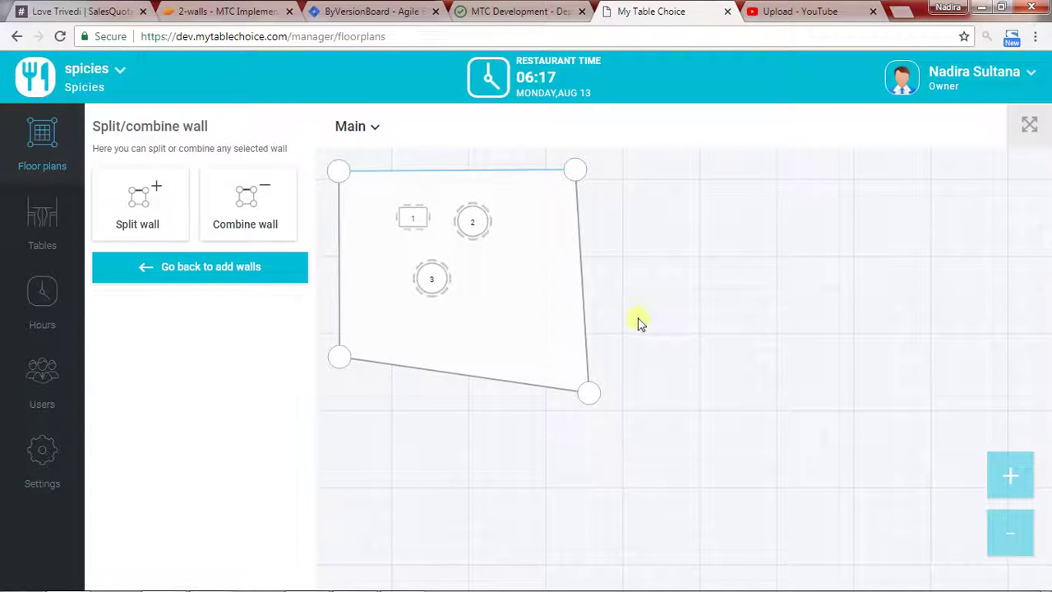
left_click(547, 264)
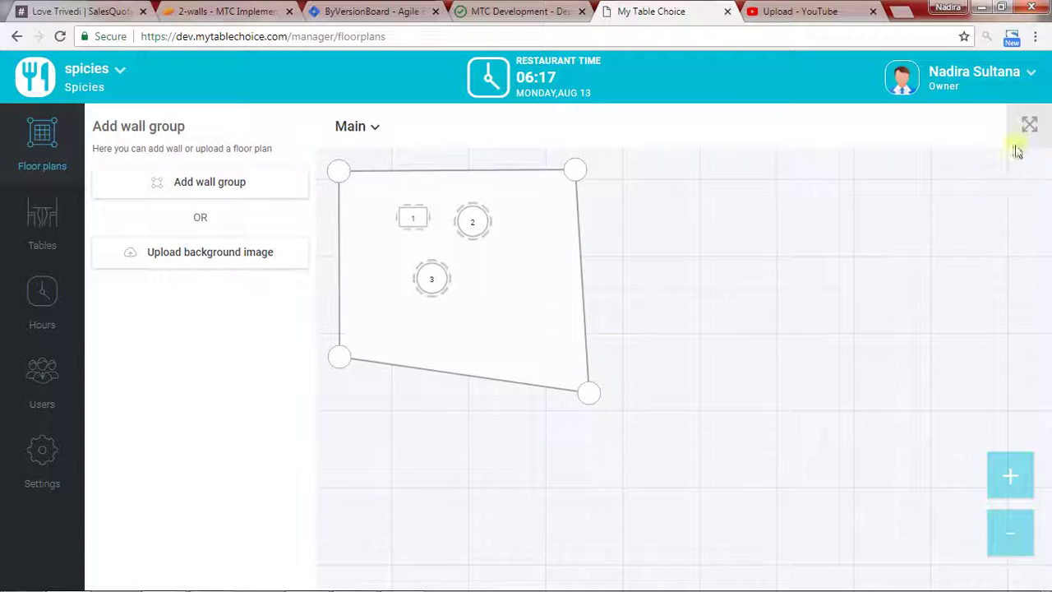
left_click(472, 383)
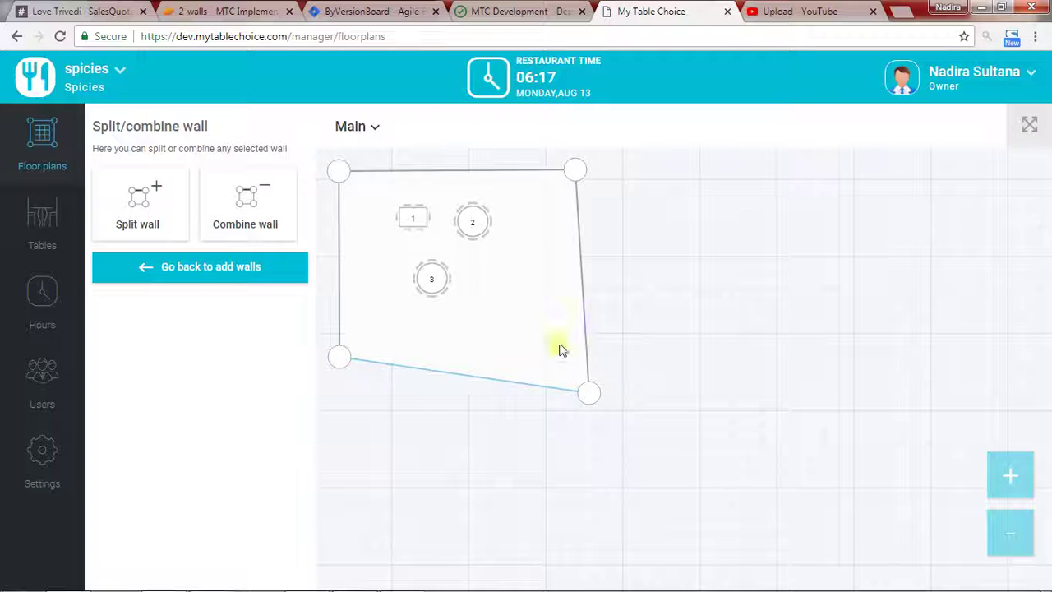
left_click(588, 309)
left_click(513, 172)
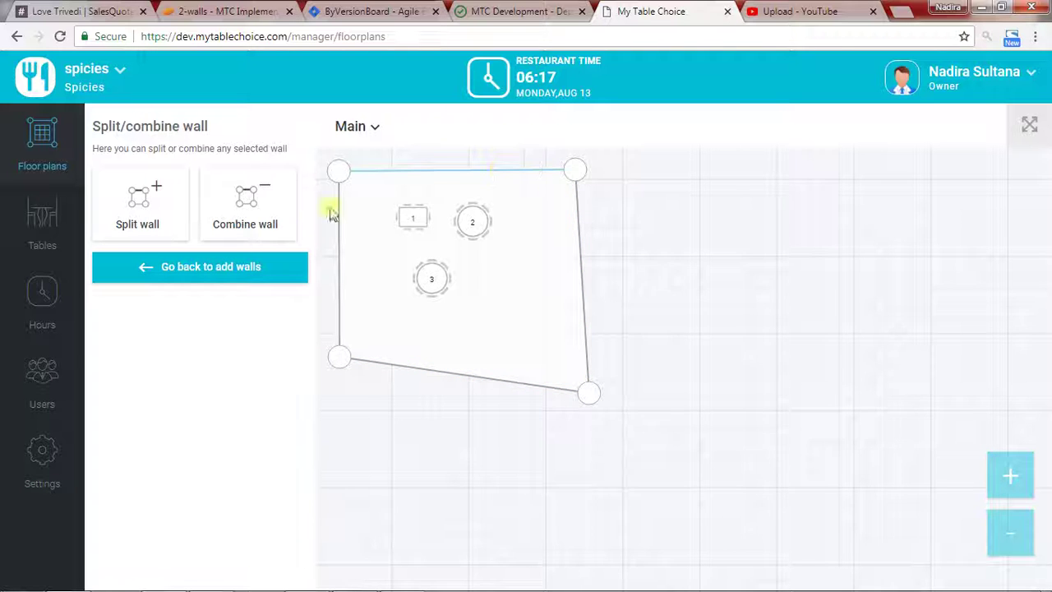
left_click(718, 223)
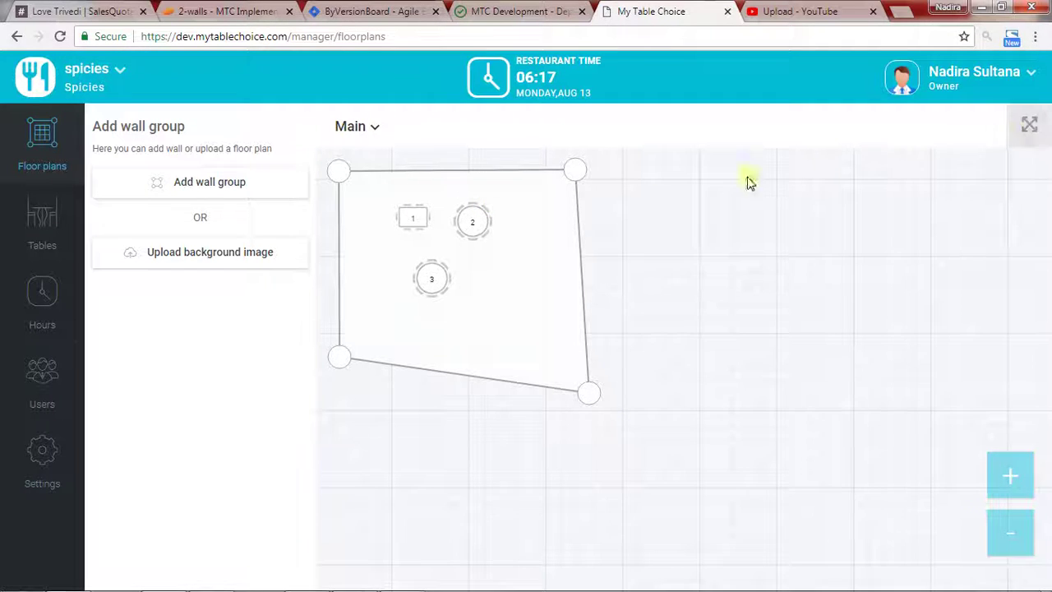
left_click(453, 175)
left_click(912, 201)
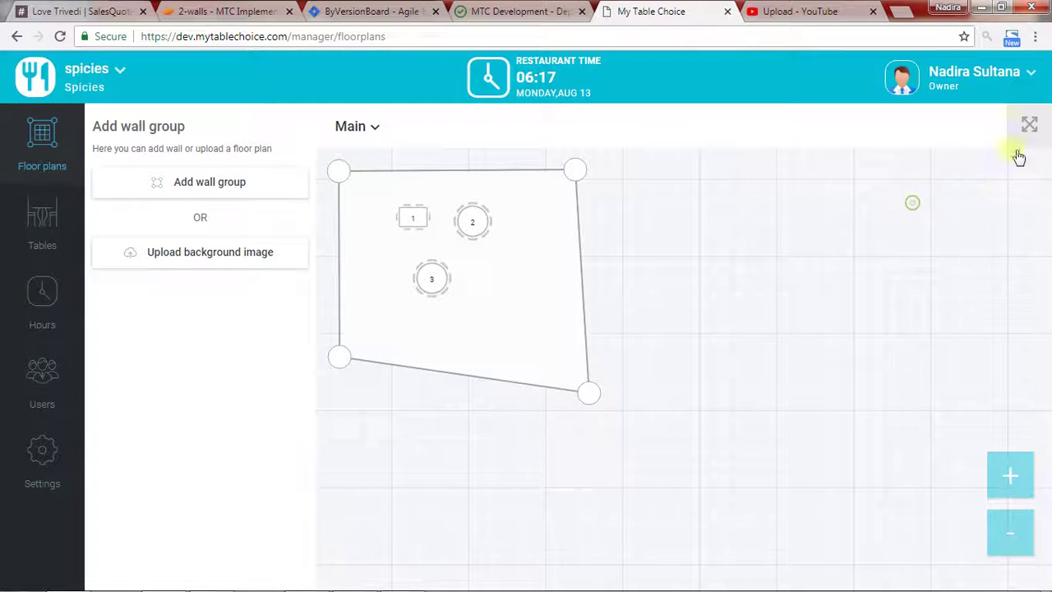
Test selecting the large room's whole wall group and its individual walls, deselect them, and try the expanded floor plan view
left_click(498, 171)
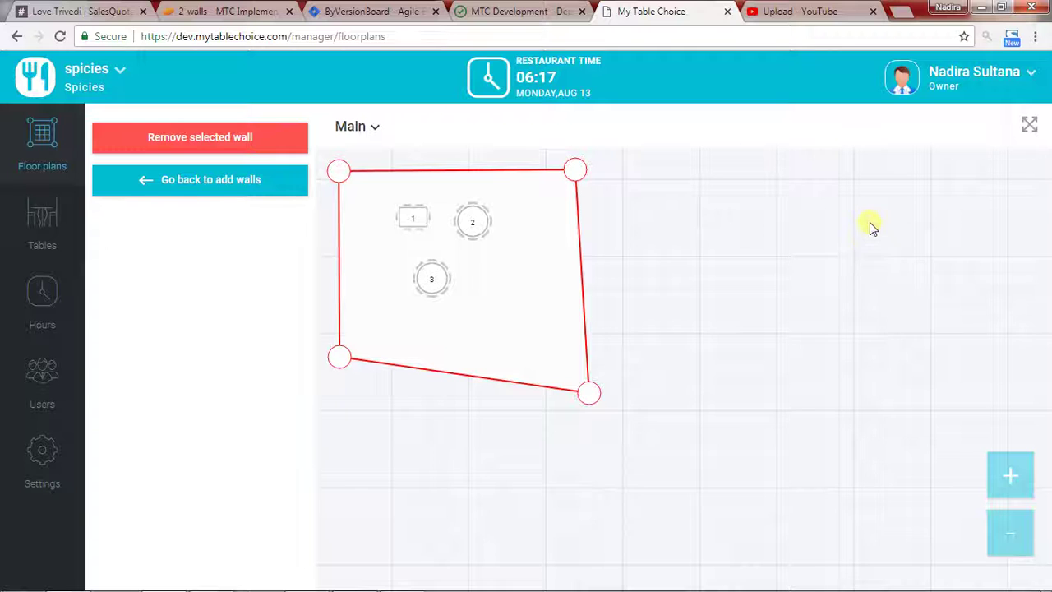
left_click(471, 174)
left_click(577, 183)
left_click(474, 194)
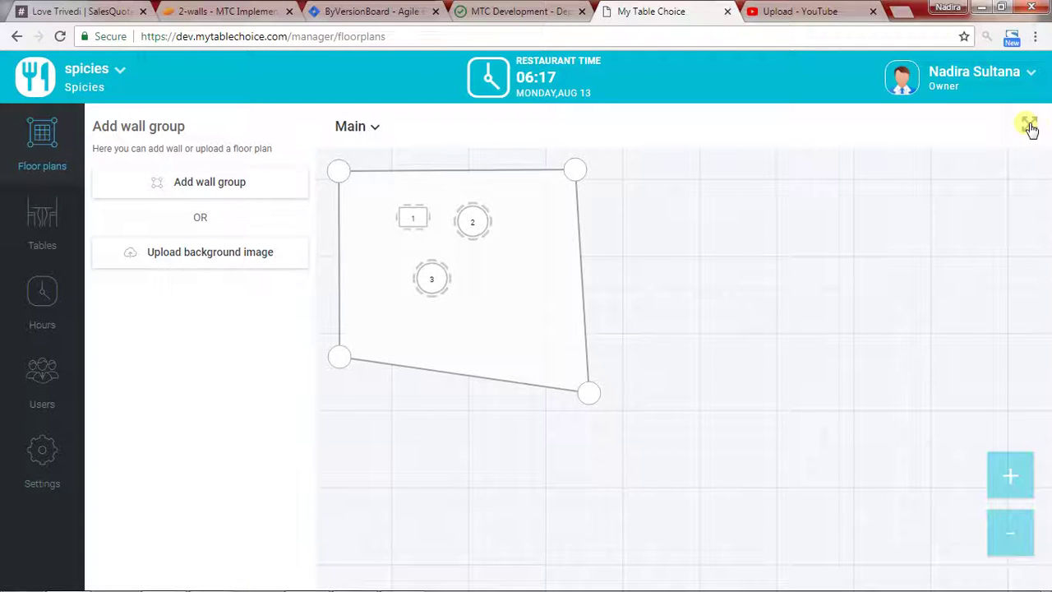
left_click(1029, 125)
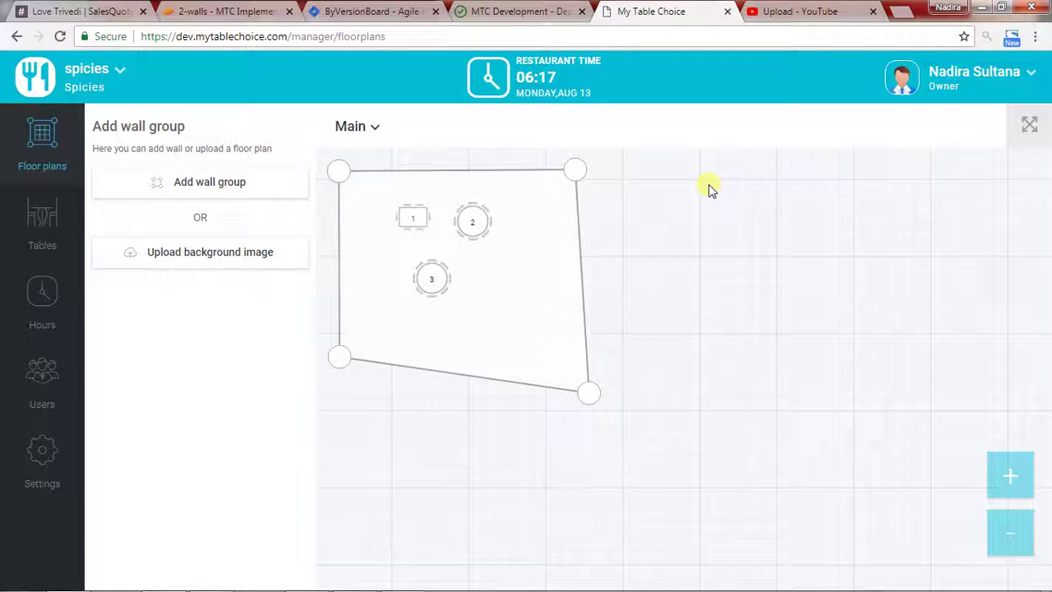
Add a second wall group to the Main floor plan and test selecting the large room's right and upper walls
left_click(228, 185)
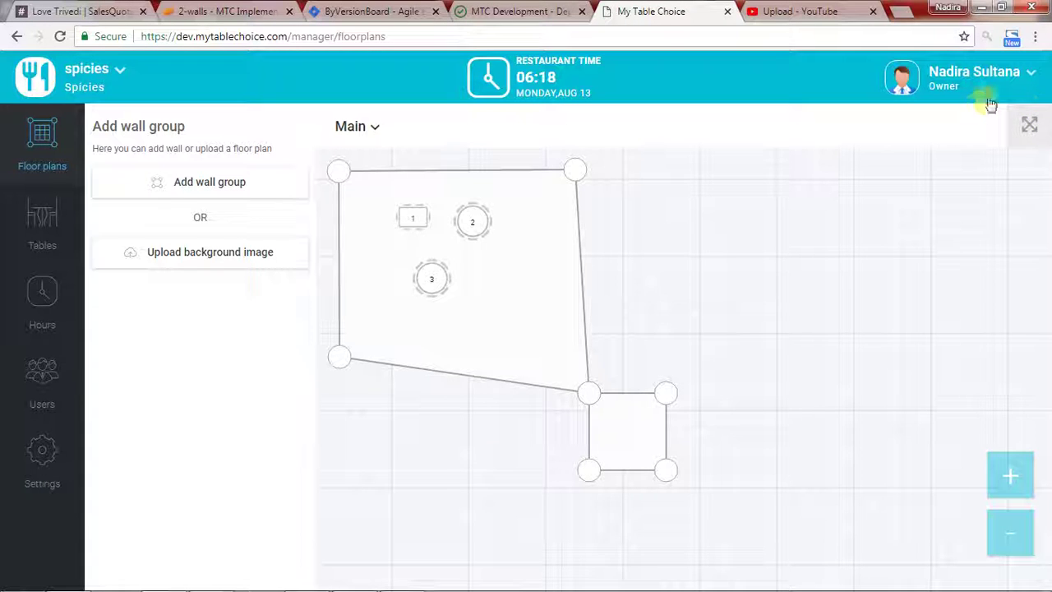
left_click(533, 173)
left_click(583, 241)
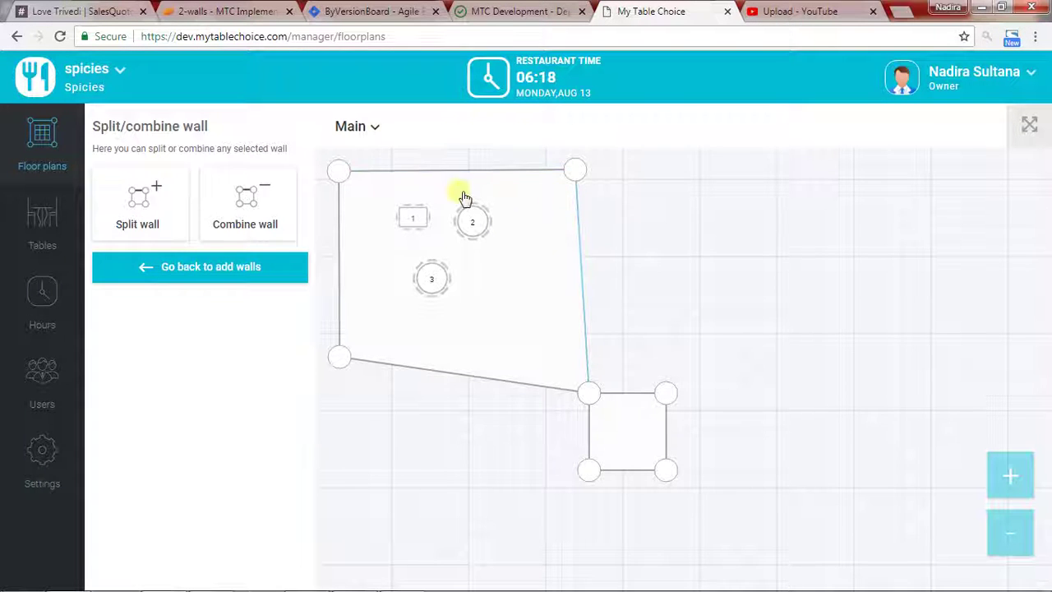
left_click(435, 171)
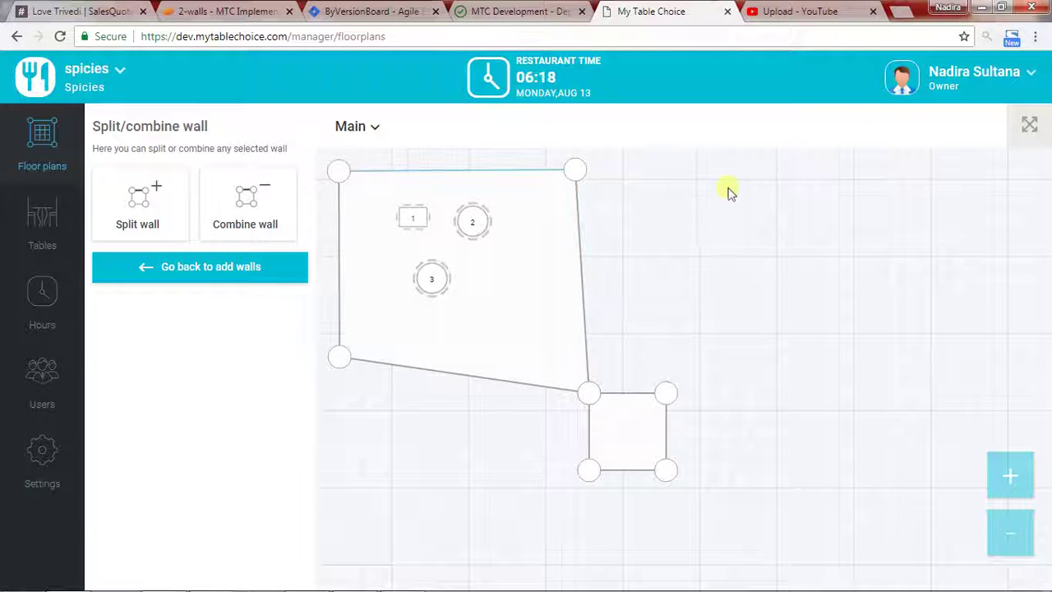
left_click(1041, 134)
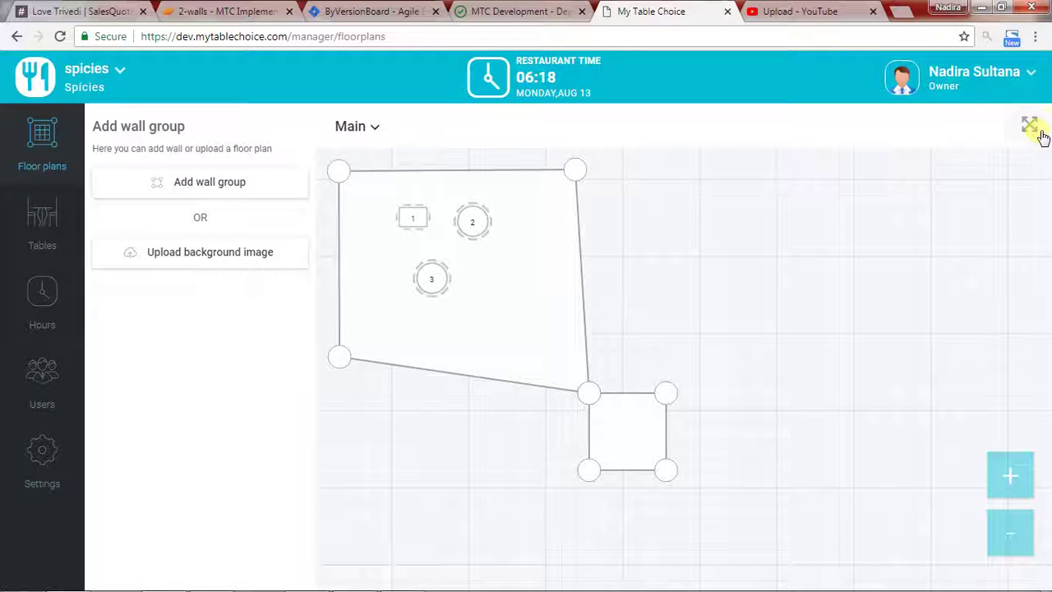
Select the large room's entire wall group, deselect it on the empty canvas, and try the expanded view again
left_click(534, 173)
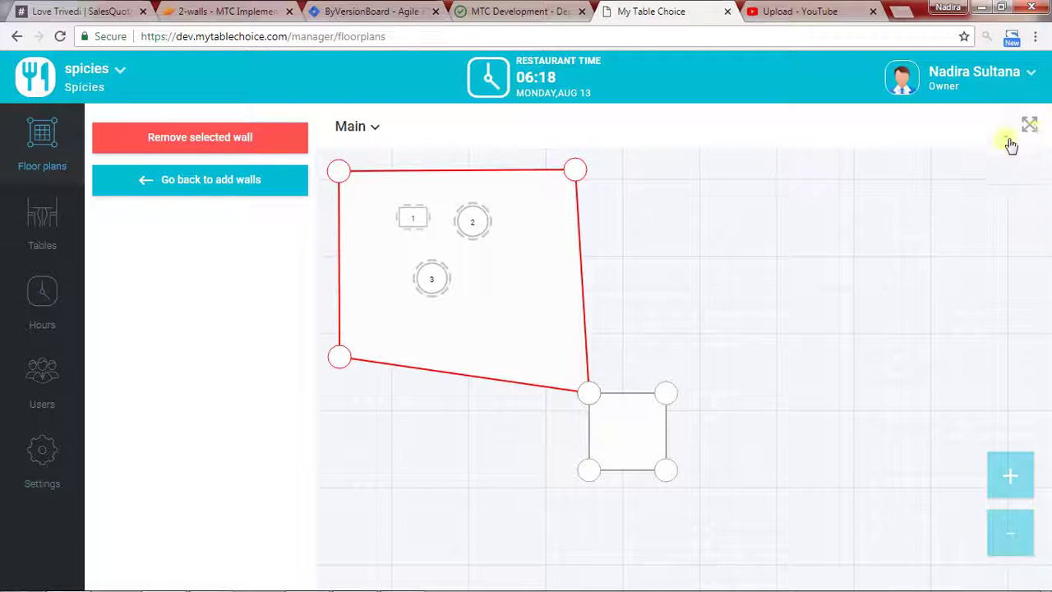
left_click(725, 205)
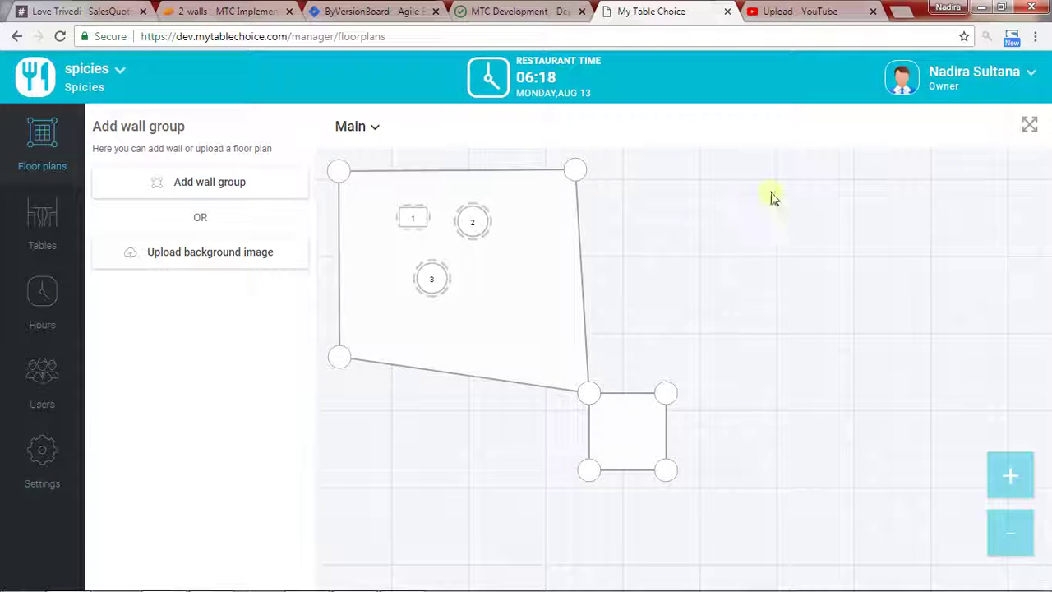
left_click(1032, 125)
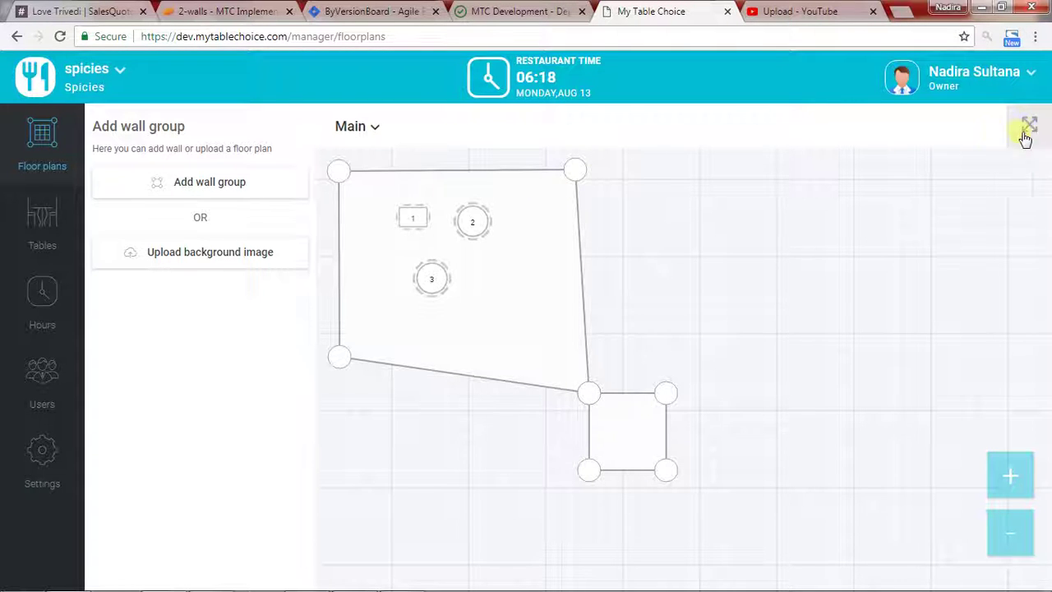
Add a third wall group to the Main floor plan, and test selecting and deselecting the large room's wall group
left_click(223, 182)
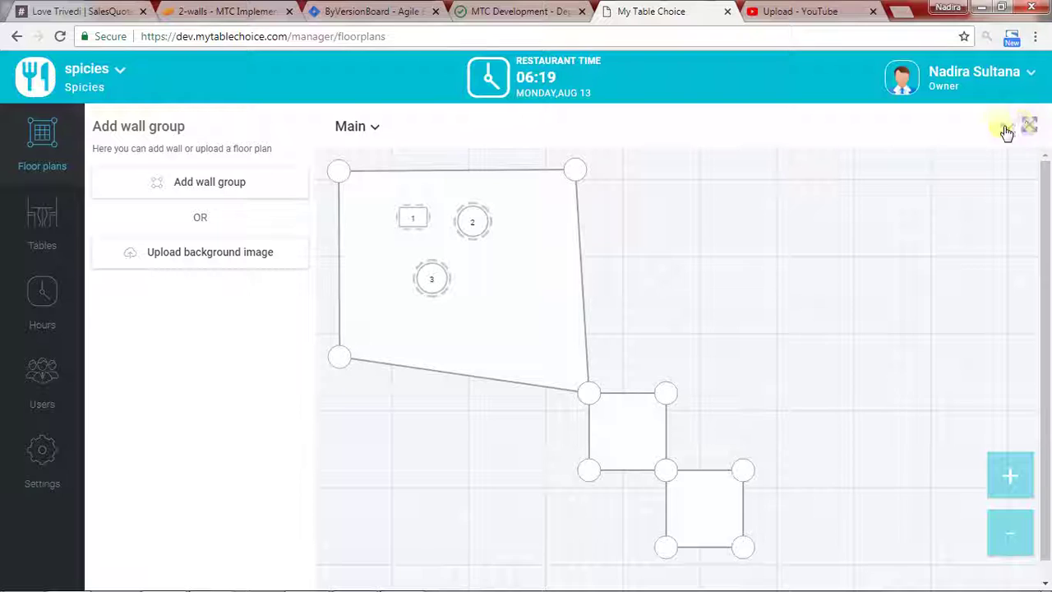
left_click(524, 171)
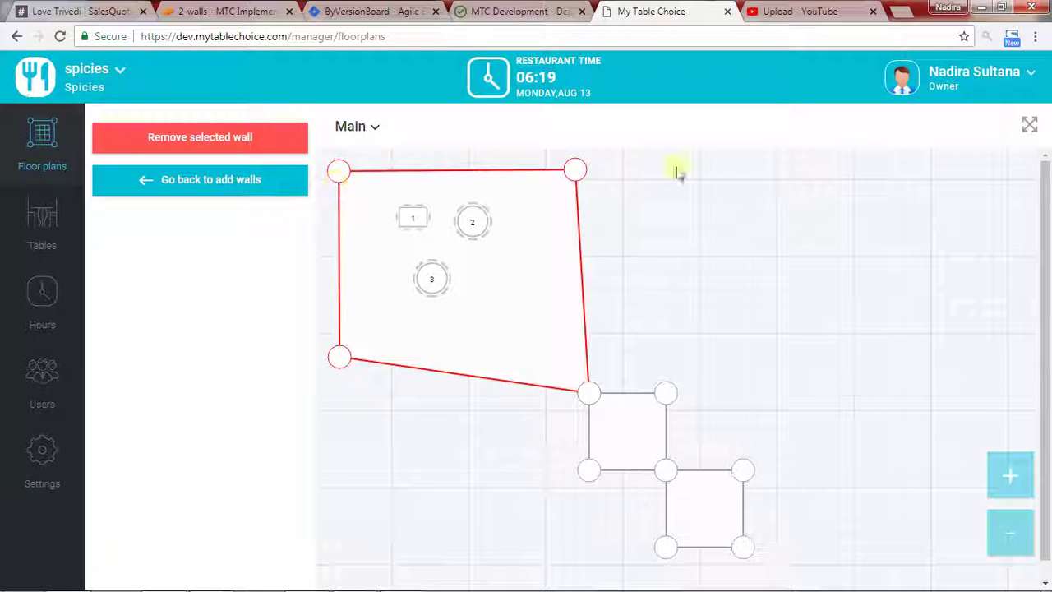
left_click(1032, 127)
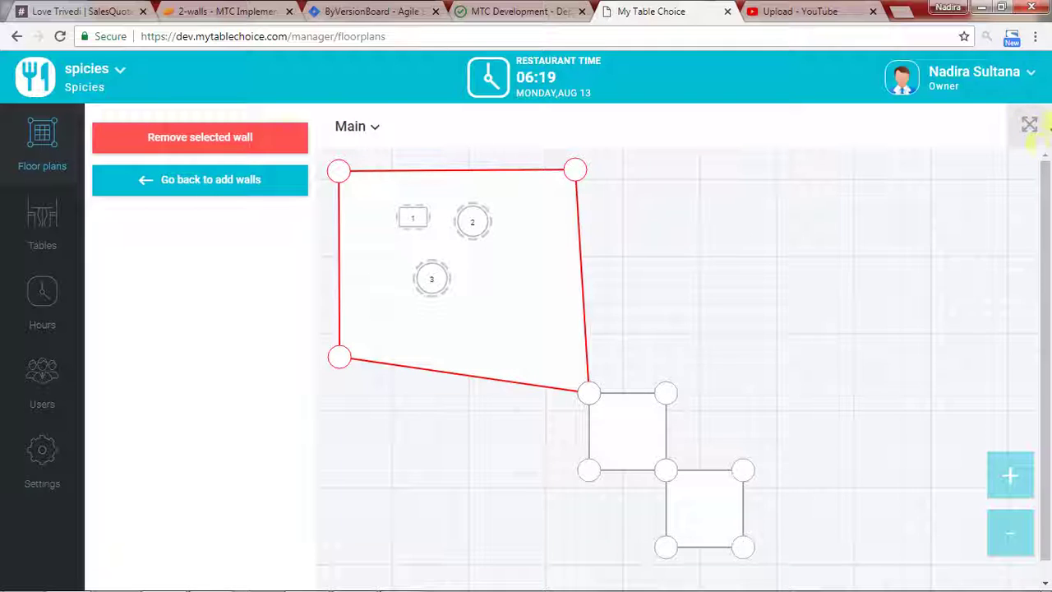
left_click(430, 333)
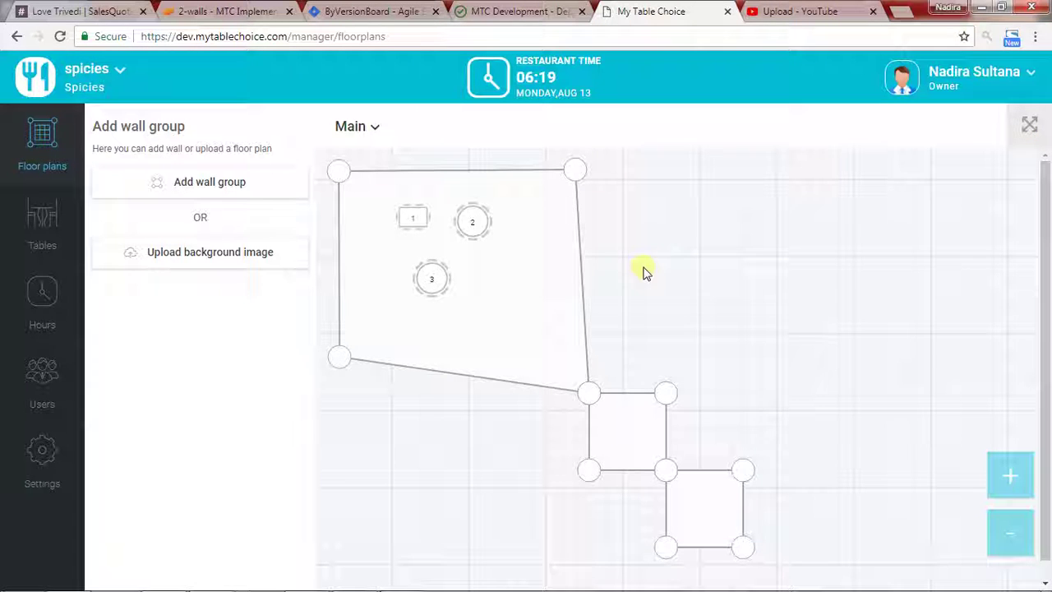
mouse_move(325, 584)
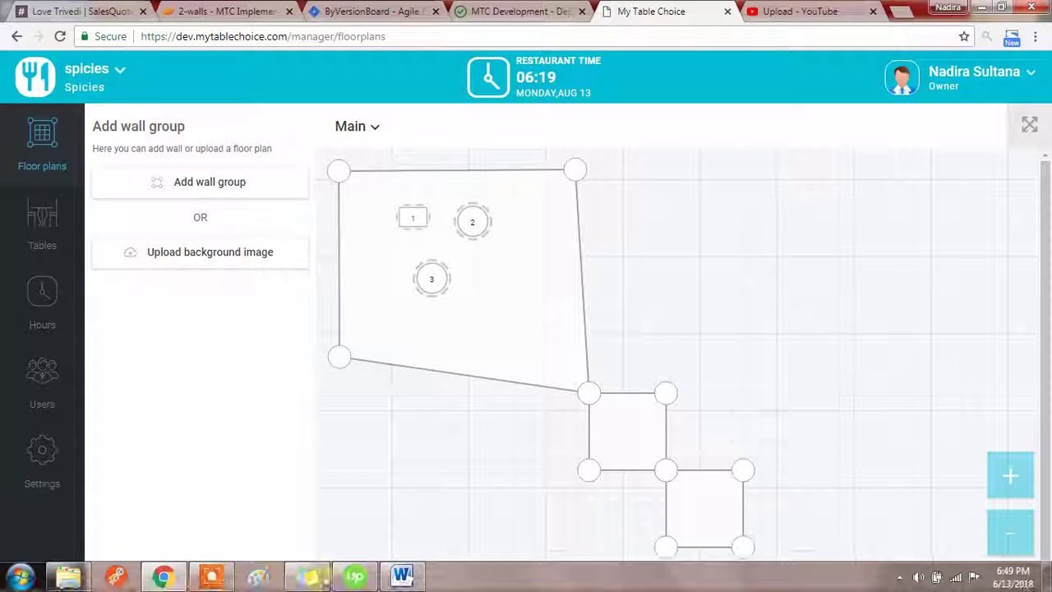